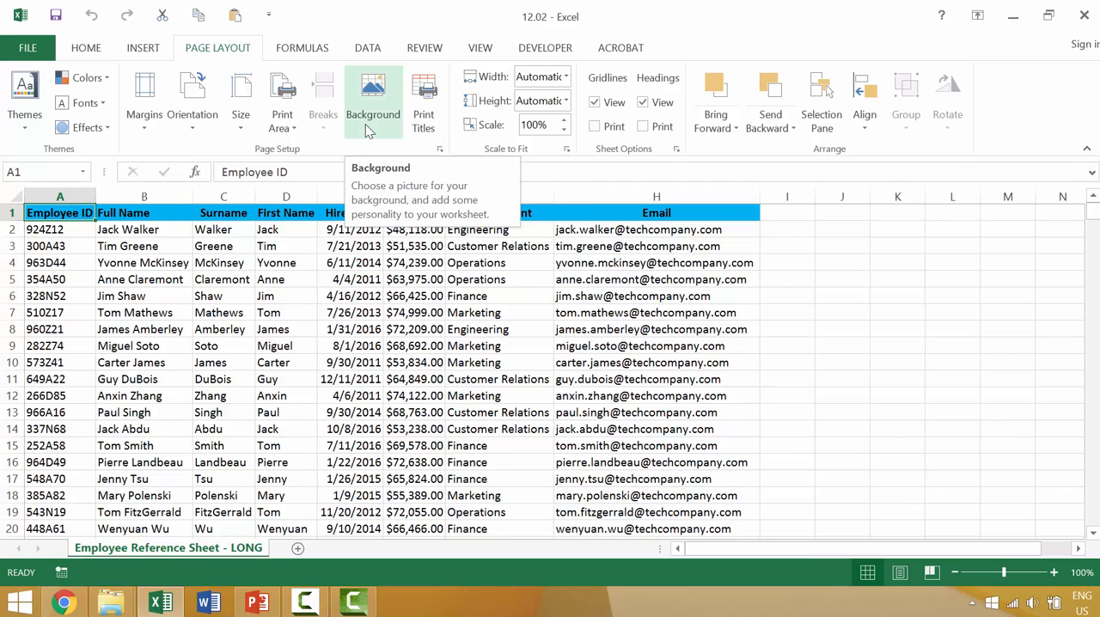
# Check how the employee sheet is laid out in the print preview, then return to the worksheet
pyautogui.click(30, 49)
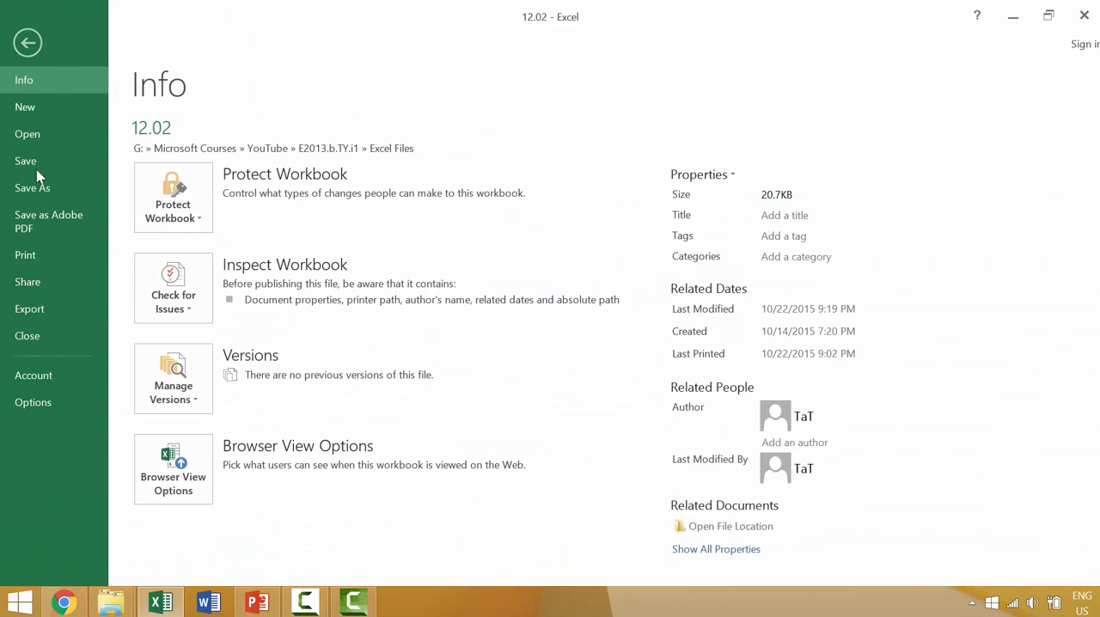
pyautogui.click(29, 254)
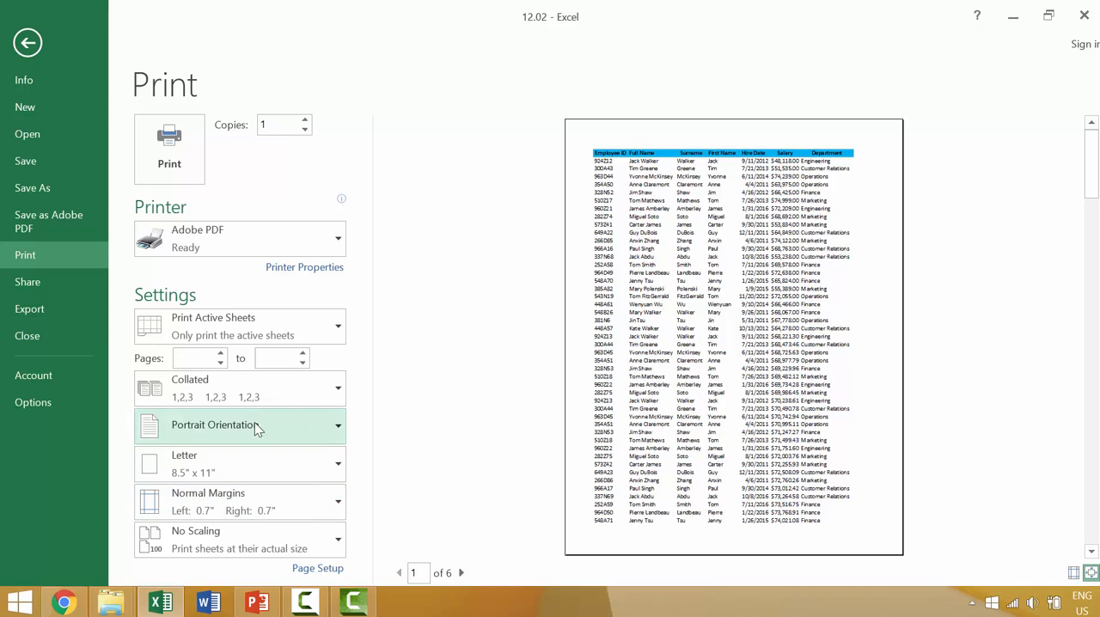
pyautogui.press('Escape')
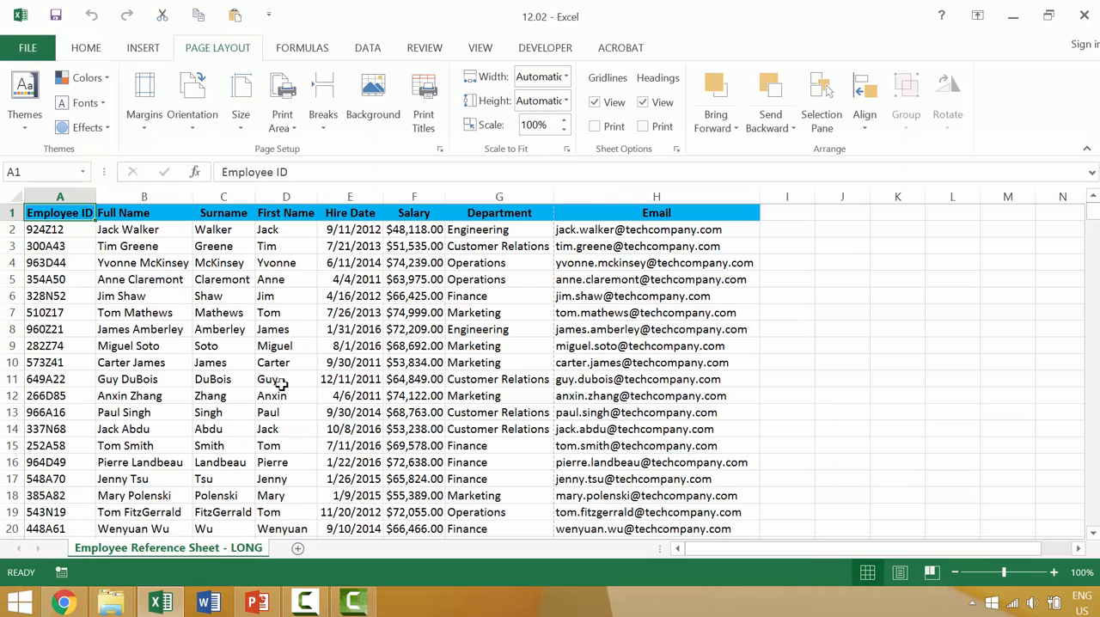
# Set the employee sheet's page margins to Narrow
pyautogui.click(158, 131)
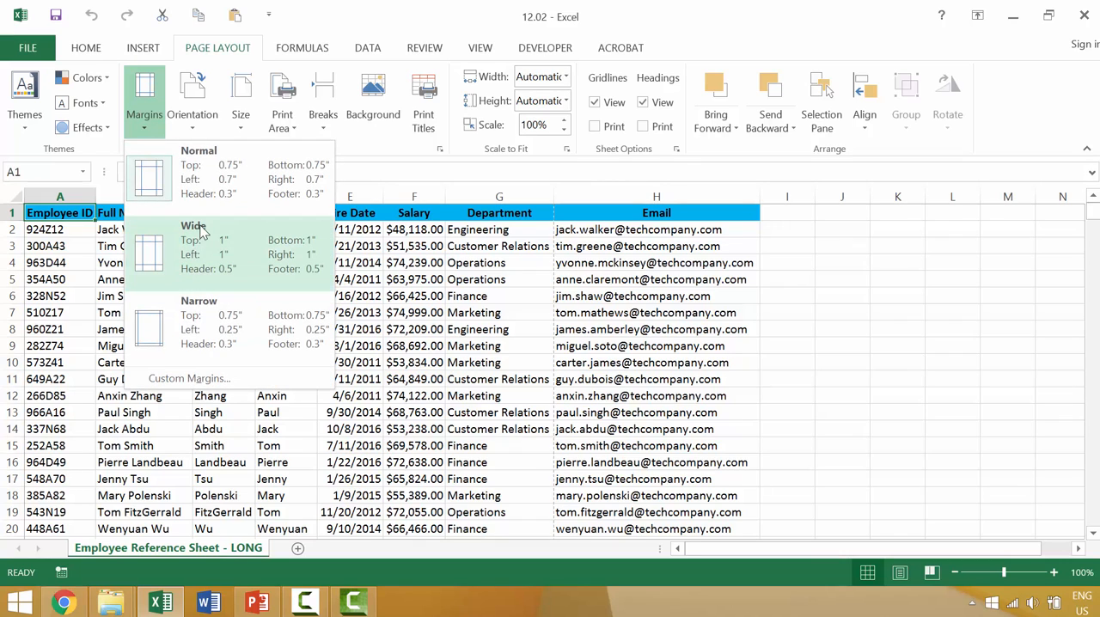
pyautogui.click(168, 322)
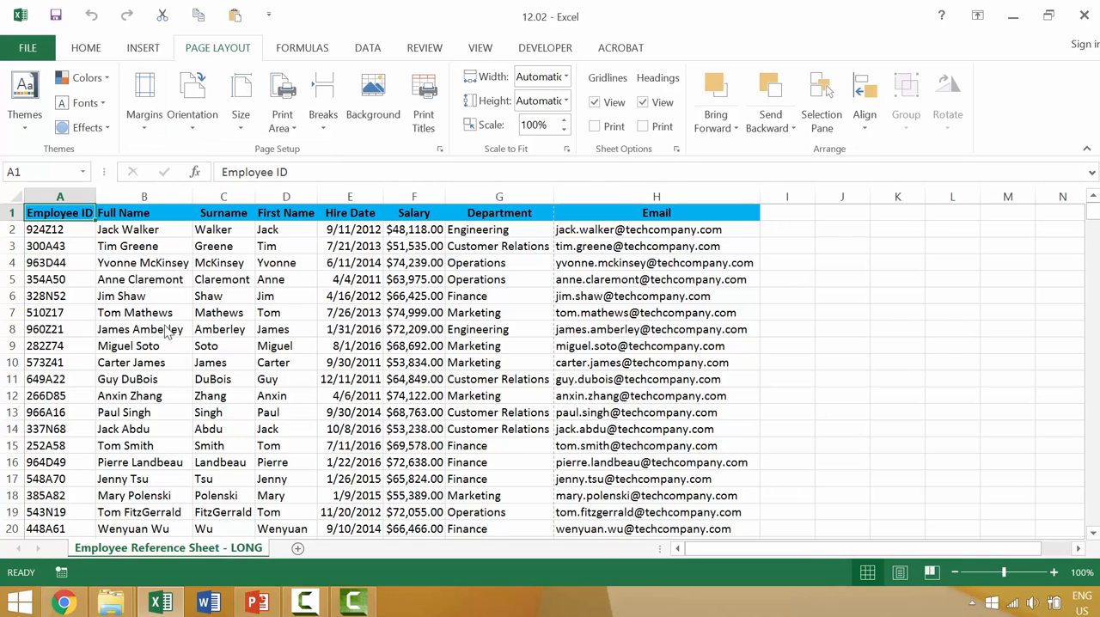
pyautogui.click(190, 120)
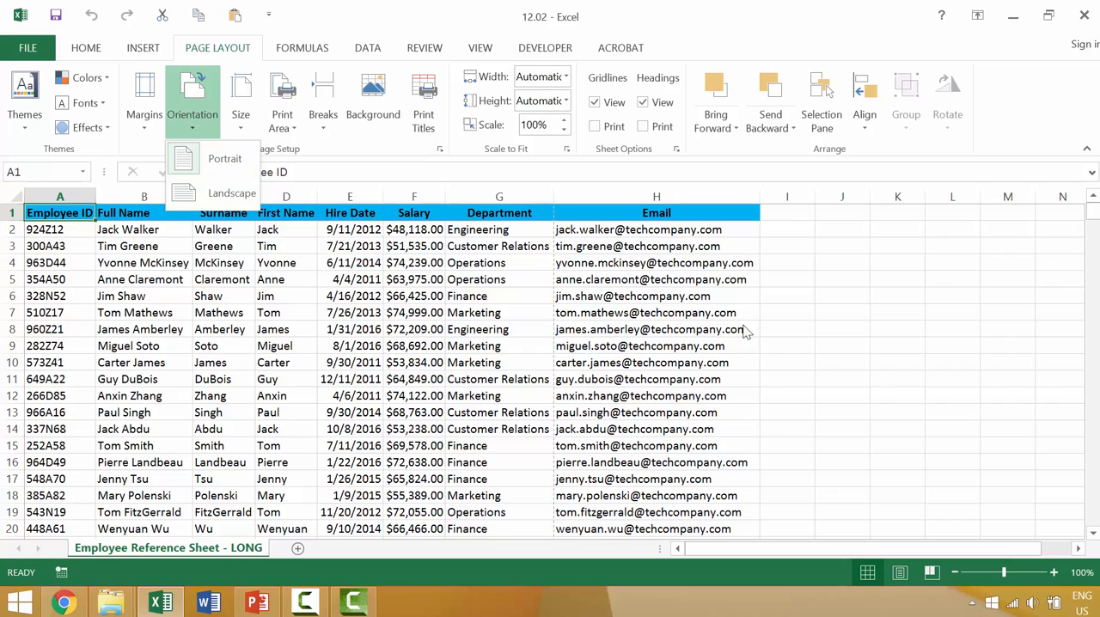
pyautogui.click(834, 336)
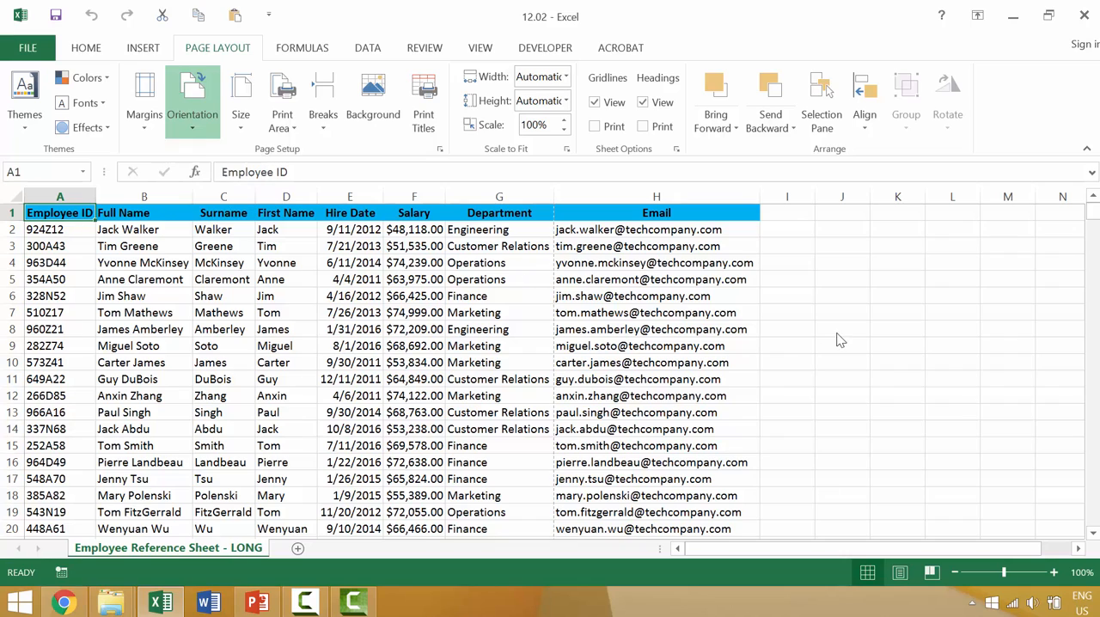
# Show the employee sheet in Page Break Preview and examine where its rows and columns split across pages
pyautogui.click(930, 573)
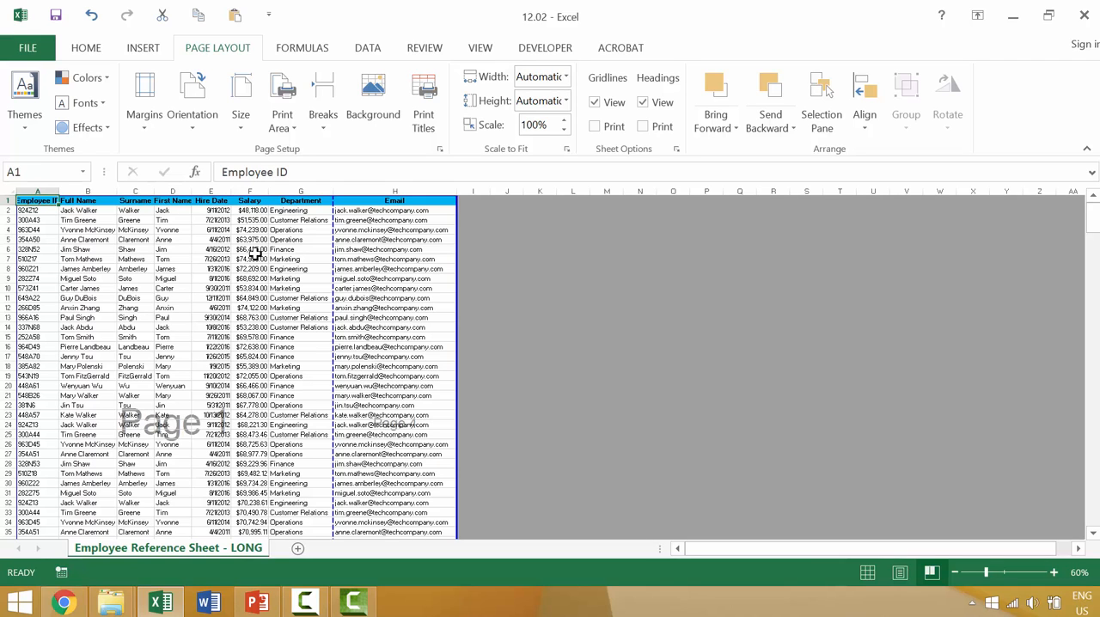
pyautogui.scroll(-14, 252, 253)
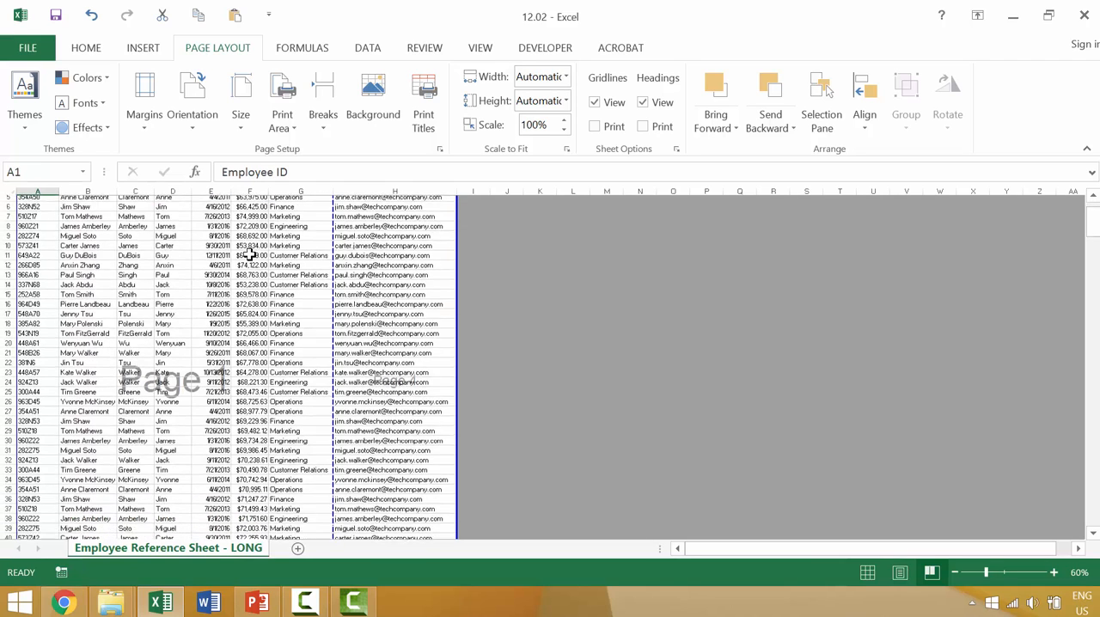
pyautogui.scroll(-20, 247, 256)
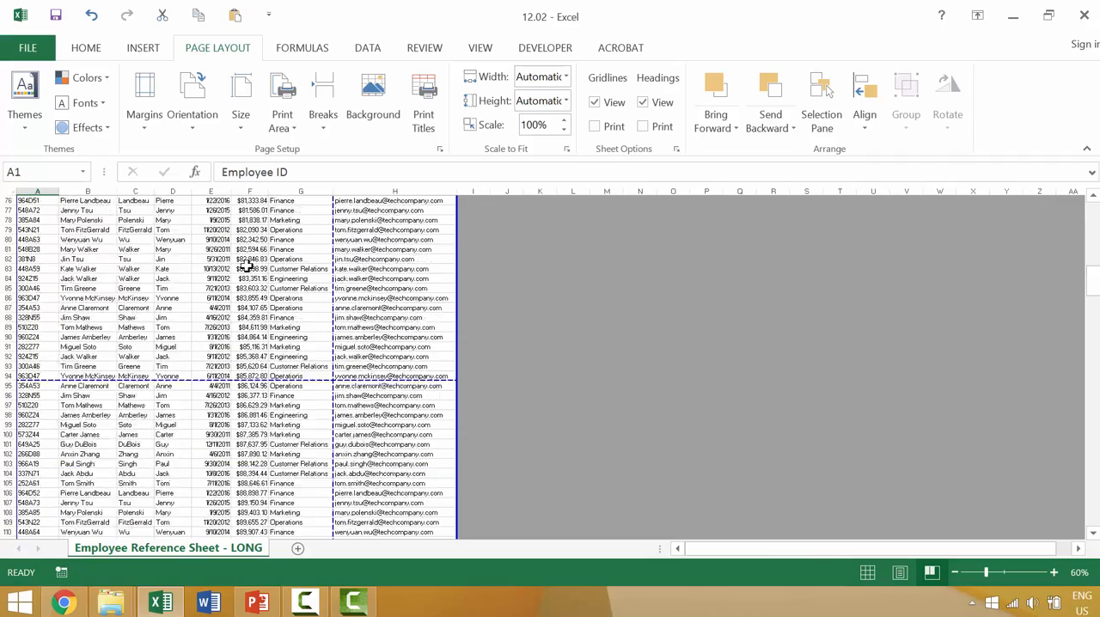
pyautogui.scroll(11, 247, 275)
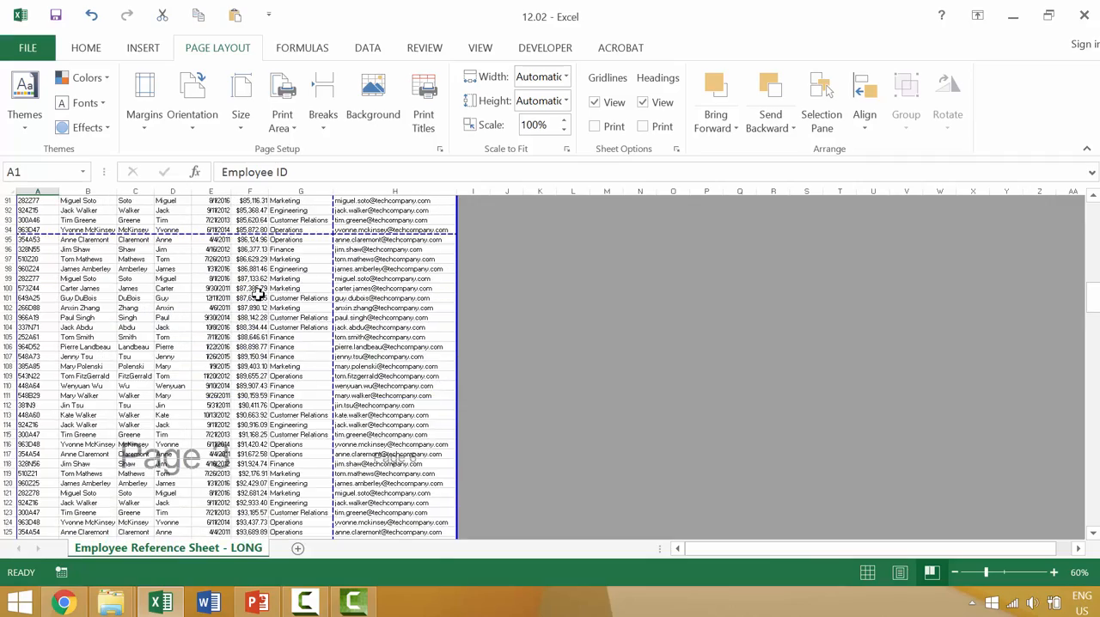
pyautogui.scroll(20, 263, 390)
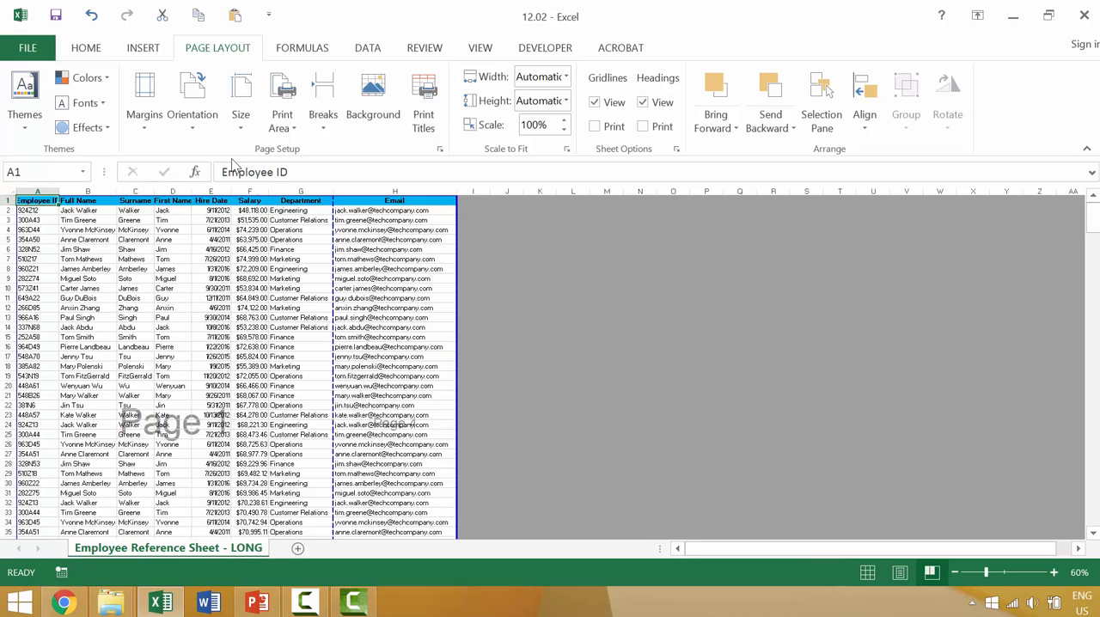
# Change the sheet's page orientation to Landscape and check the page breaks down to the last row
pyautogui.click(191, 112)
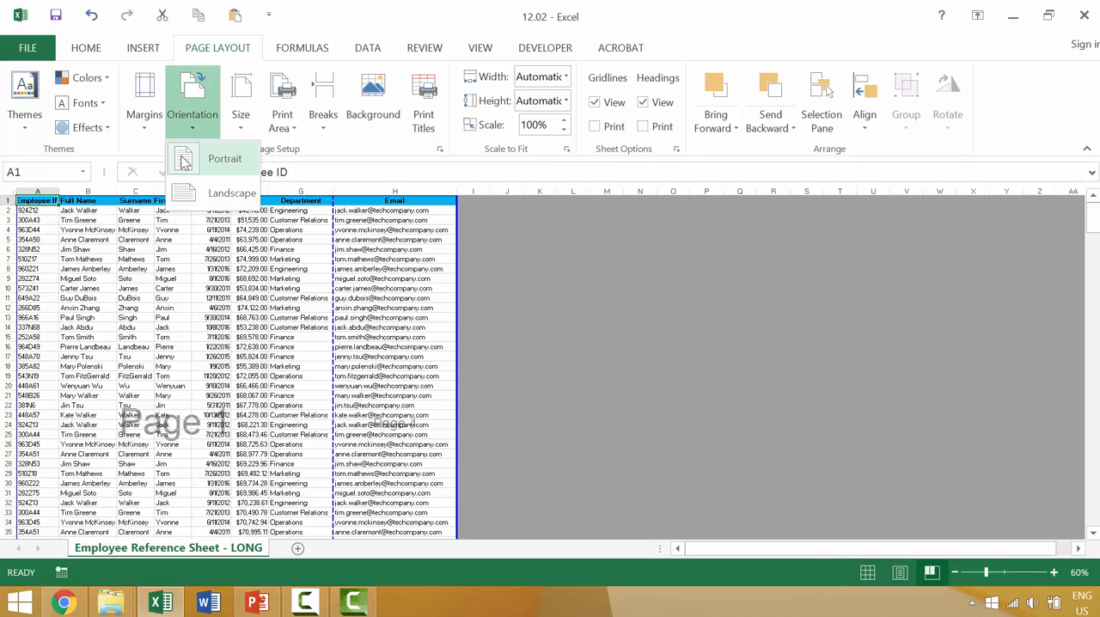
pyautogui.click(185, 197)
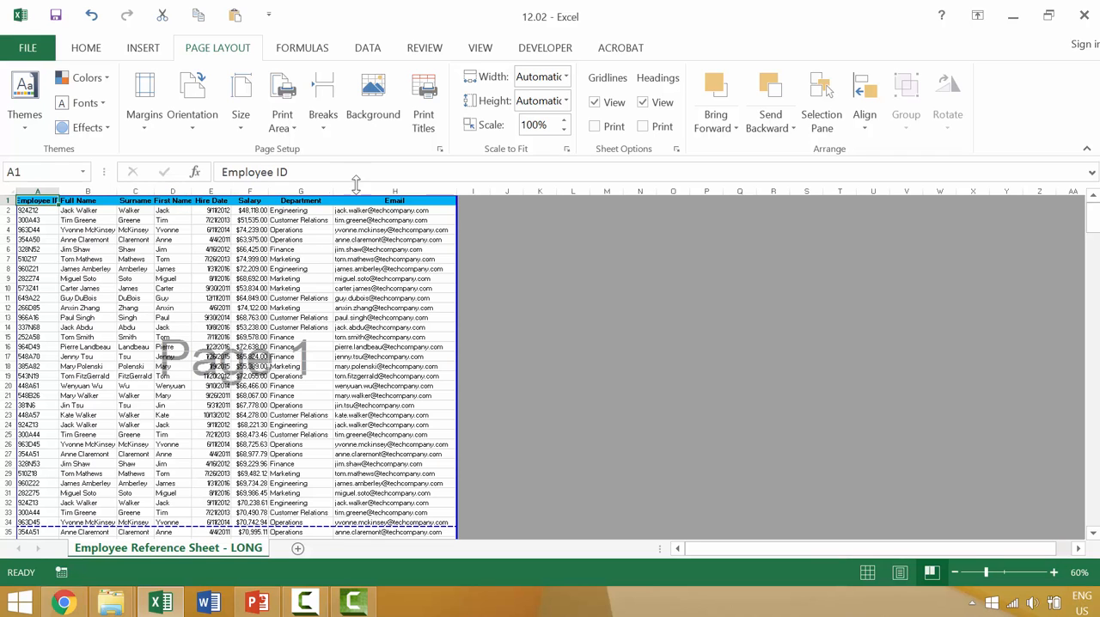
pyautogui.scroll(-7, 295, 339)
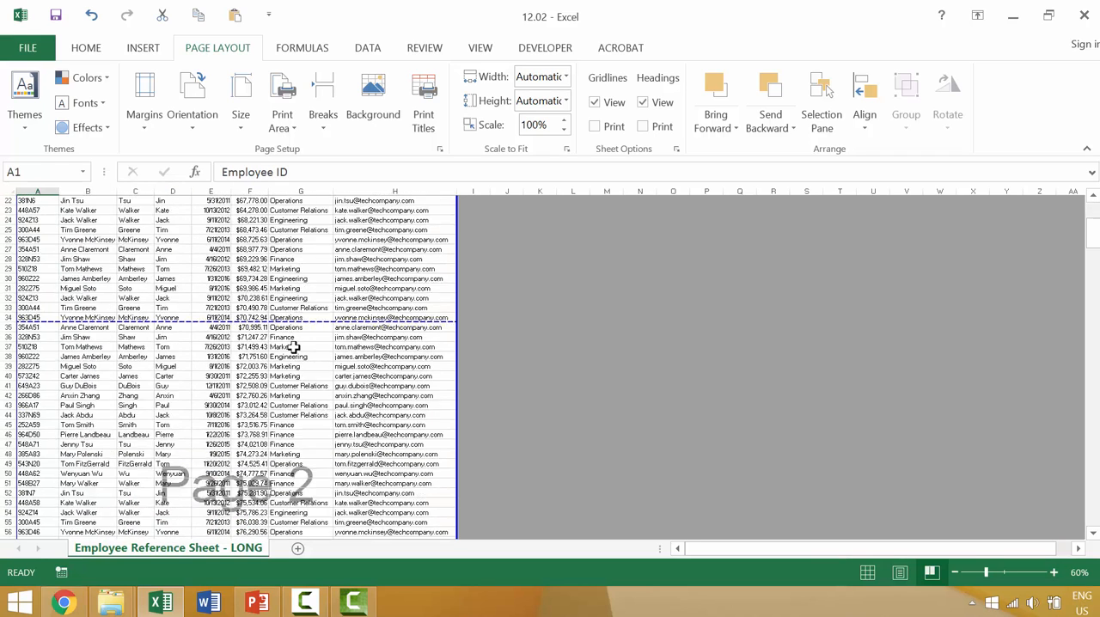
pyautogui.scroll(-20, 293, 347)
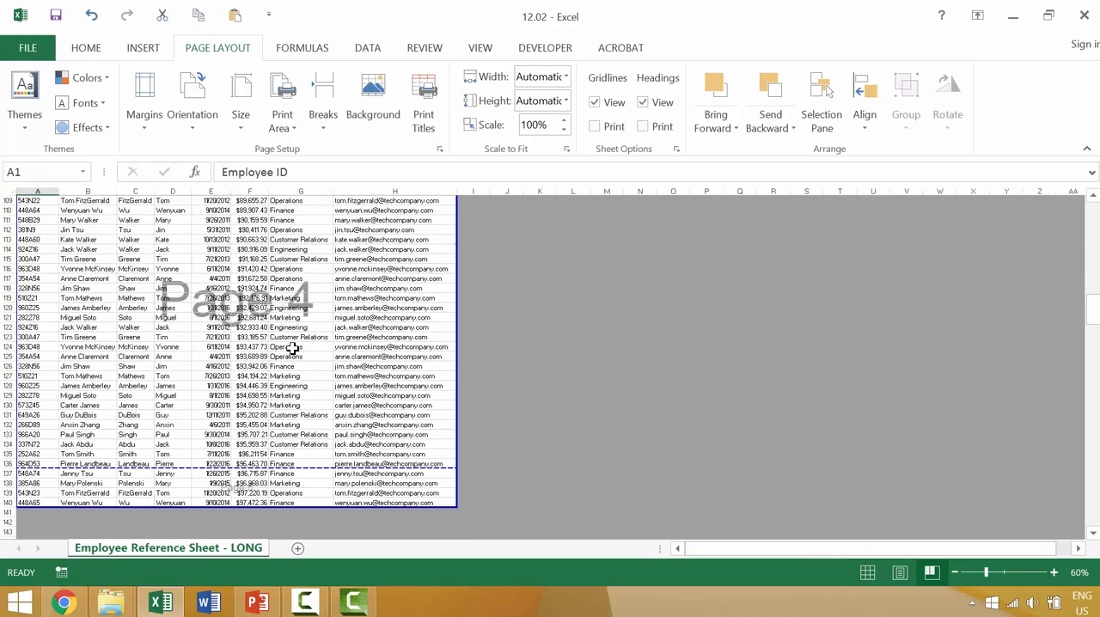
pyautogui.scroll(-4, 293, 347)
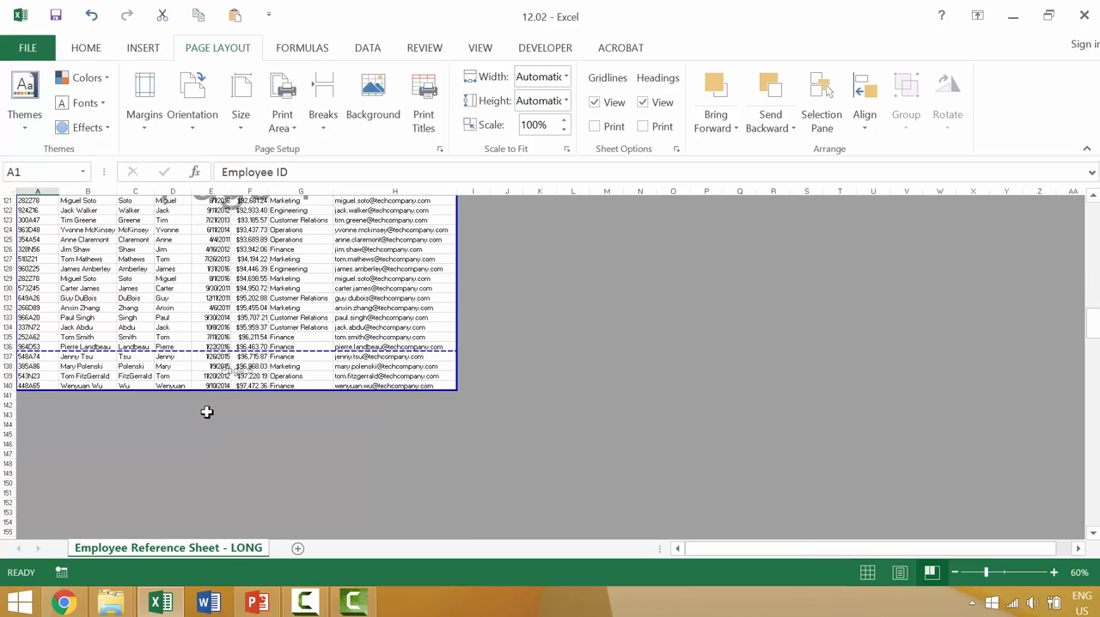
pyautogui.scroll(20, 180, 388)
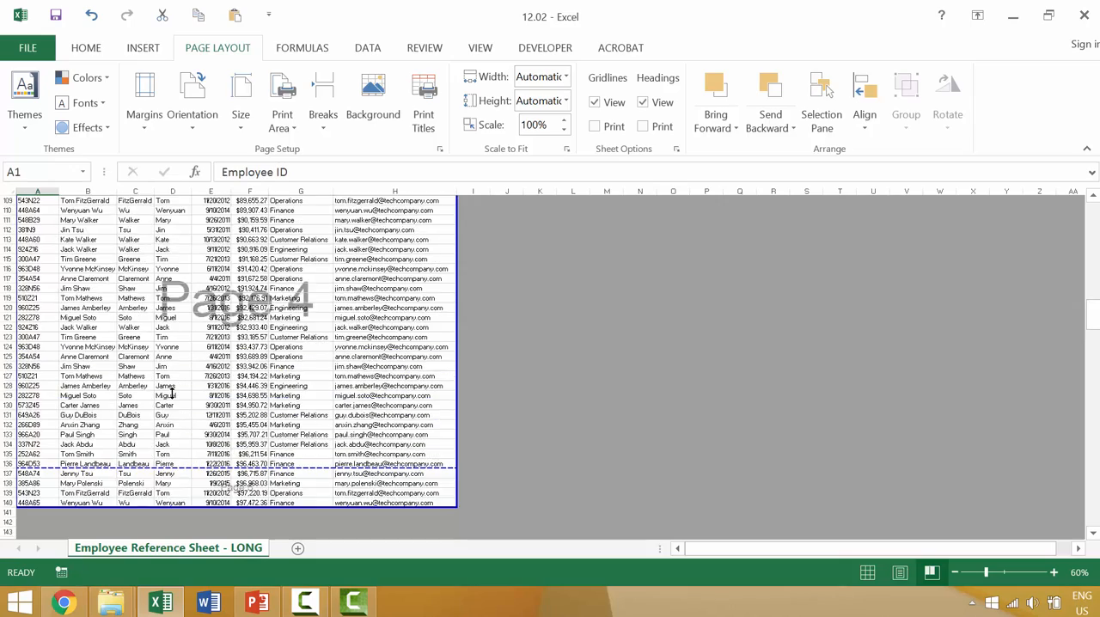
pyautogui.scroll(11, 168, 387)
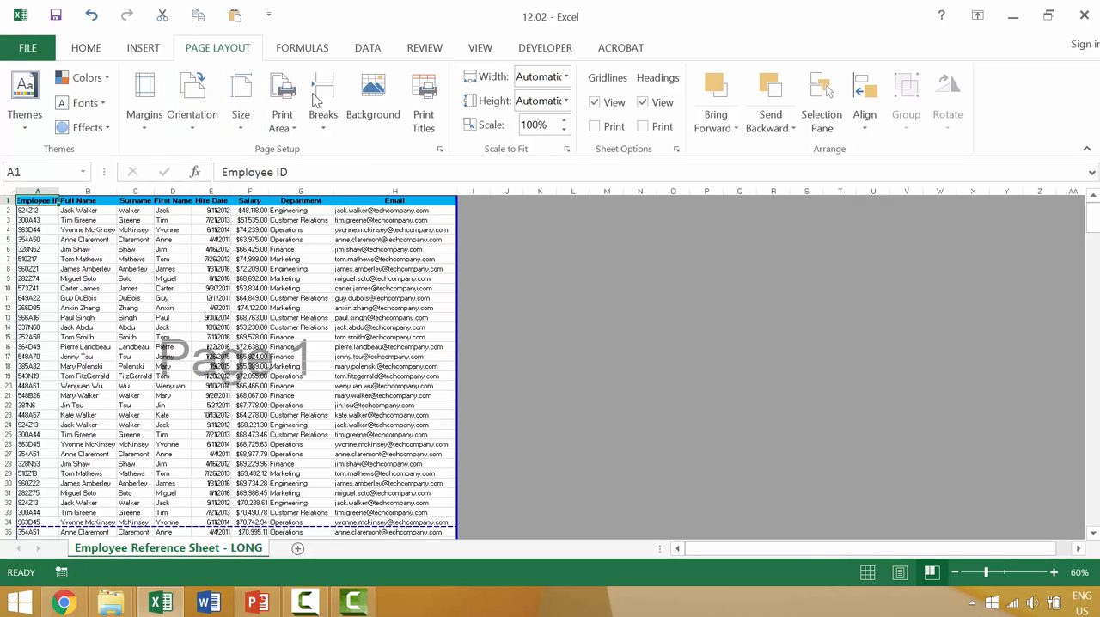
pyautogui.click(241, 116)
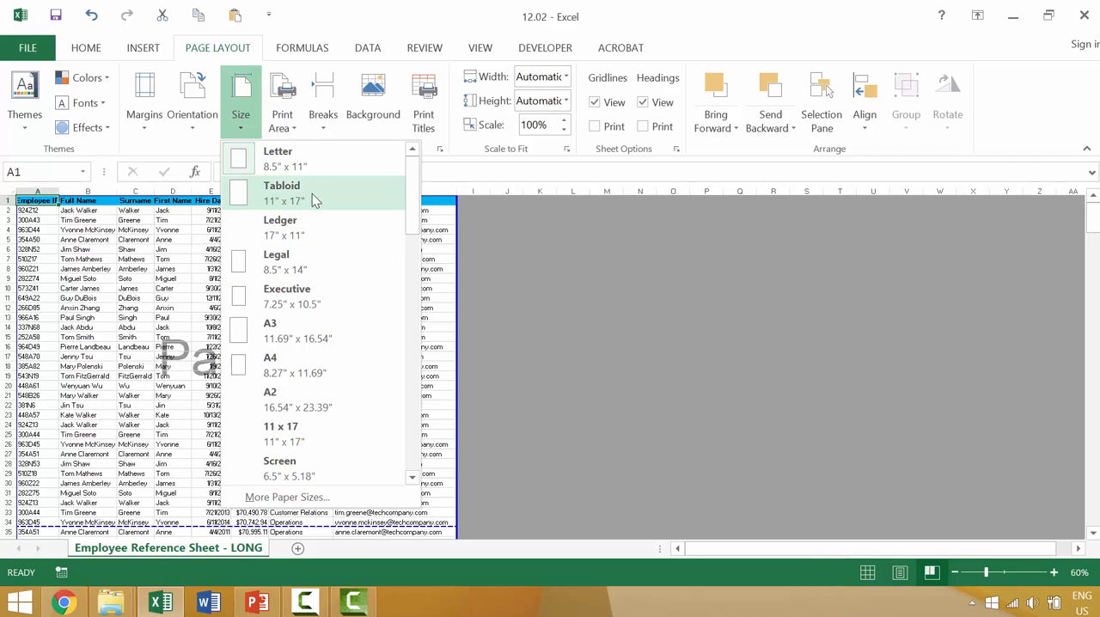
pyautogui.scroll(-4, 300, 204)
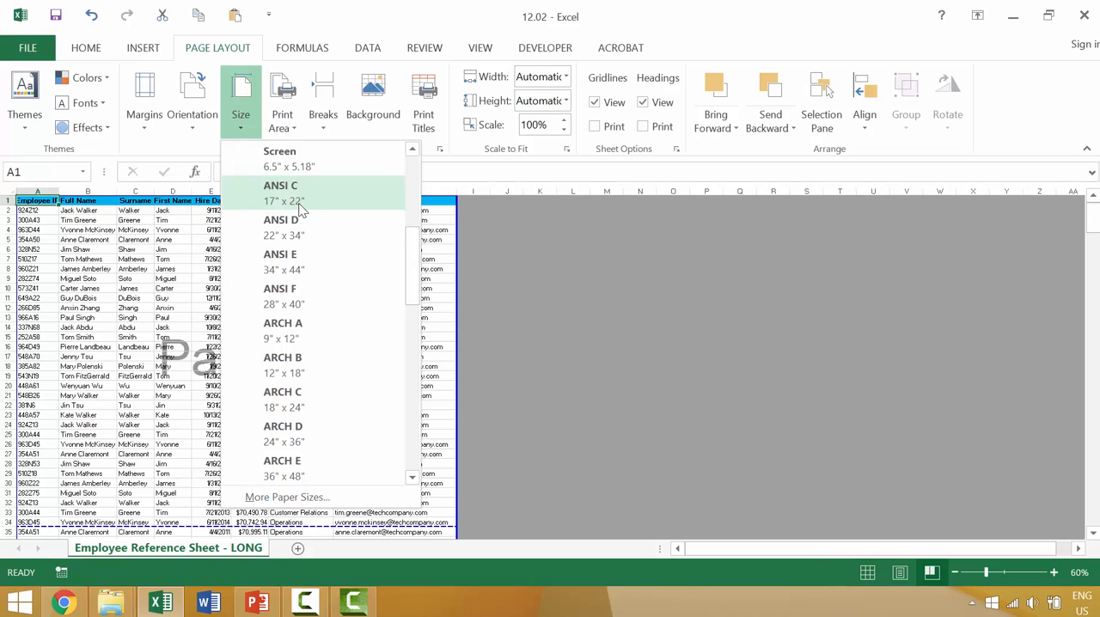
pyautogui.scroll(-3, 300, 258)
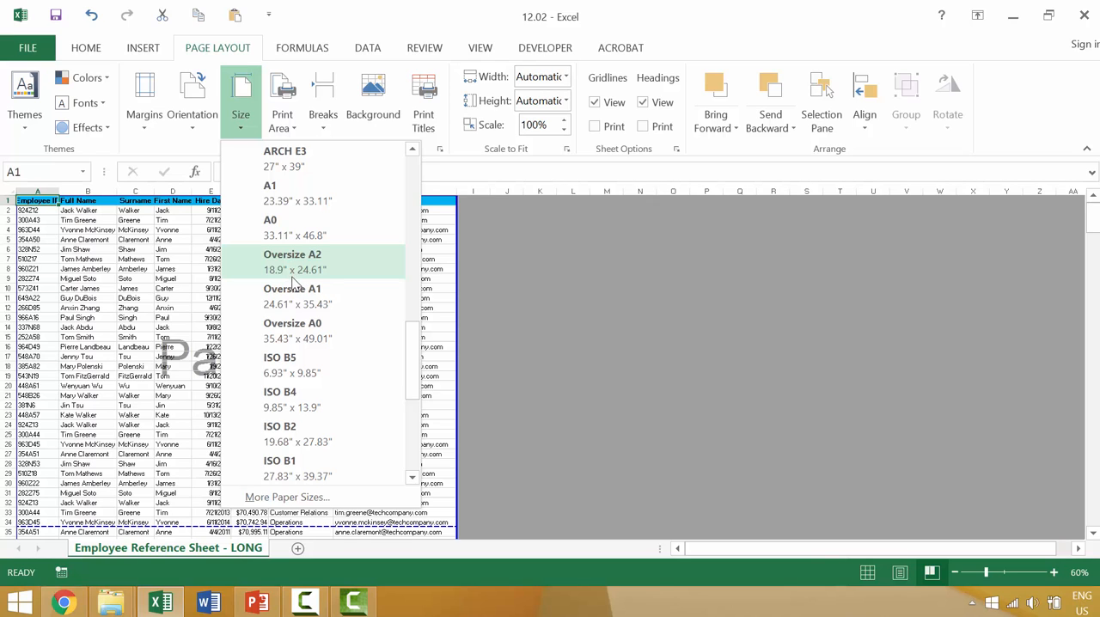
pyautogui.click(595, 324)
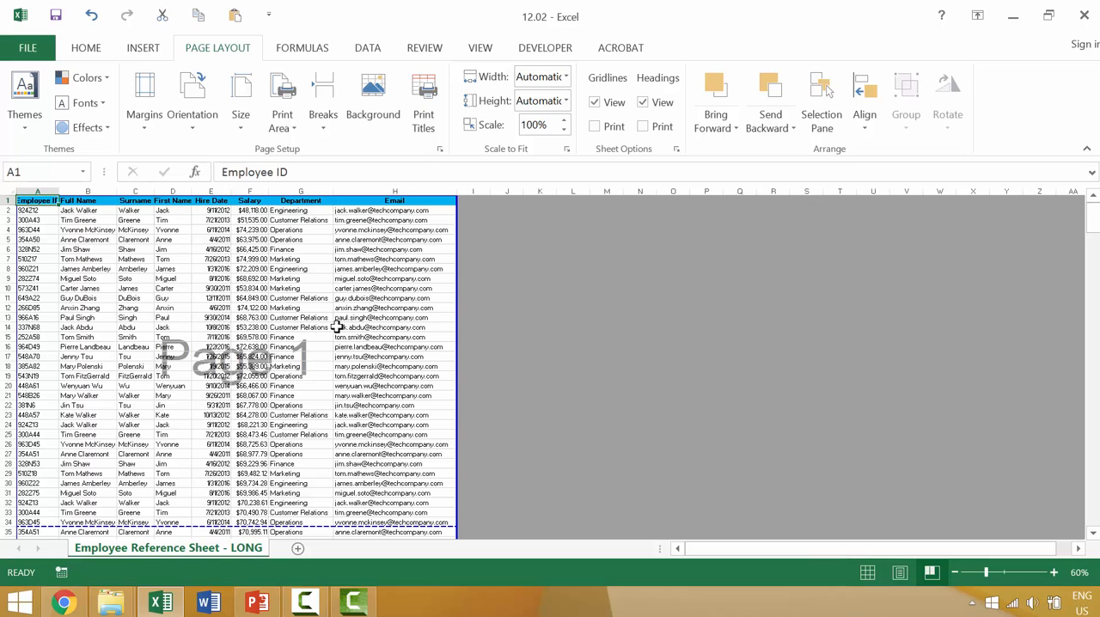
pyautogui.click(194, 131)
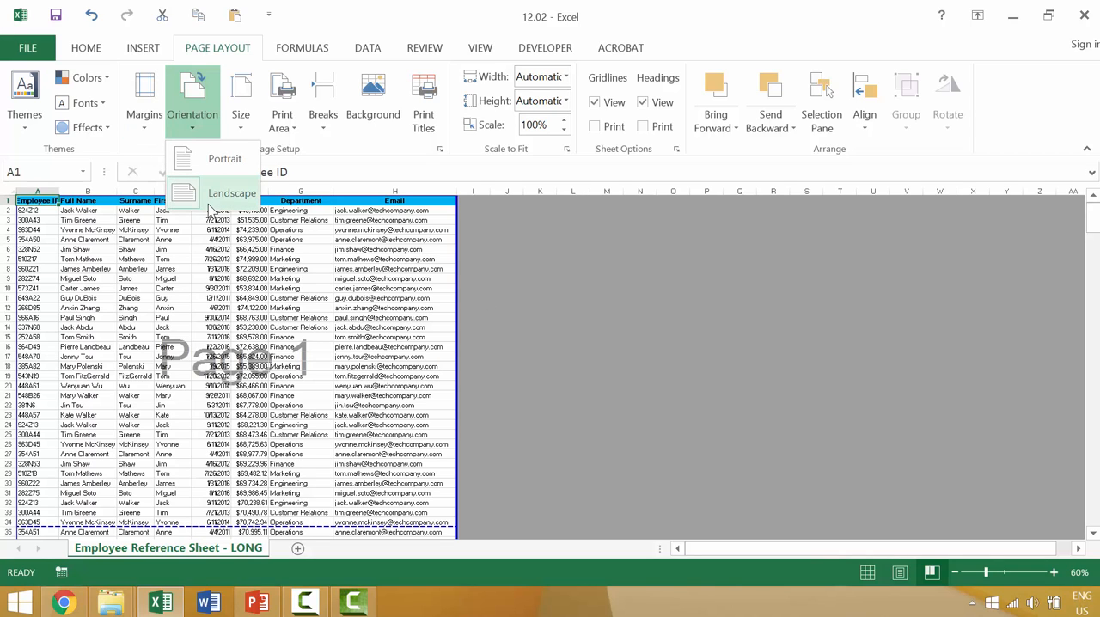
pyautogui.click(163, 137)
pyautogui.click(146, 112)
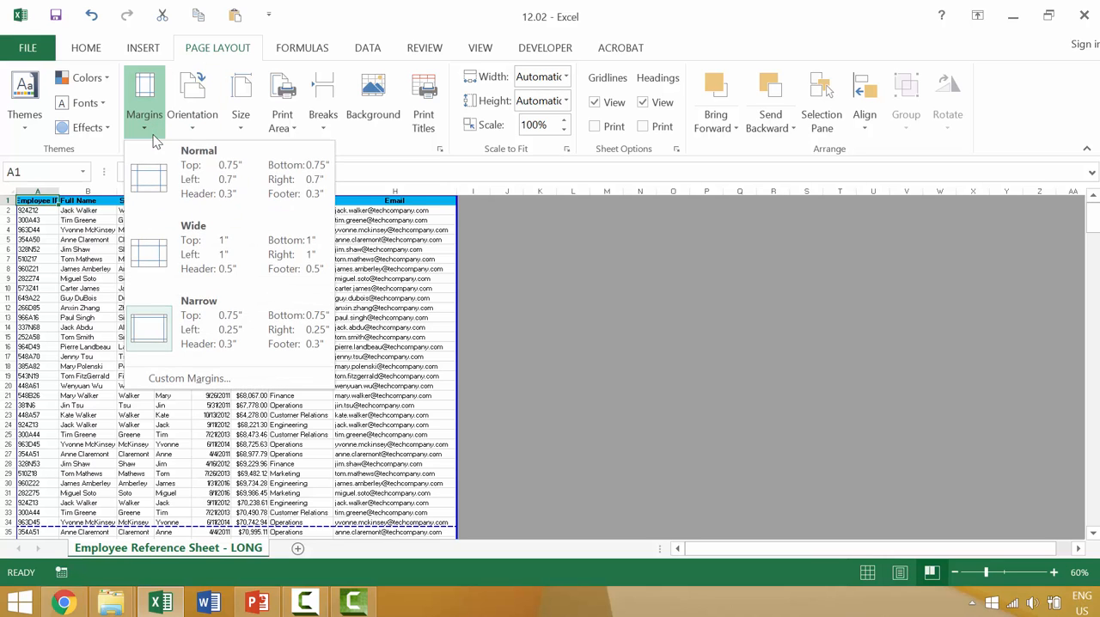
# Set the printout to Portrait Orientation with Wide Margins in the print settings
pyautogui.click(36, 53)
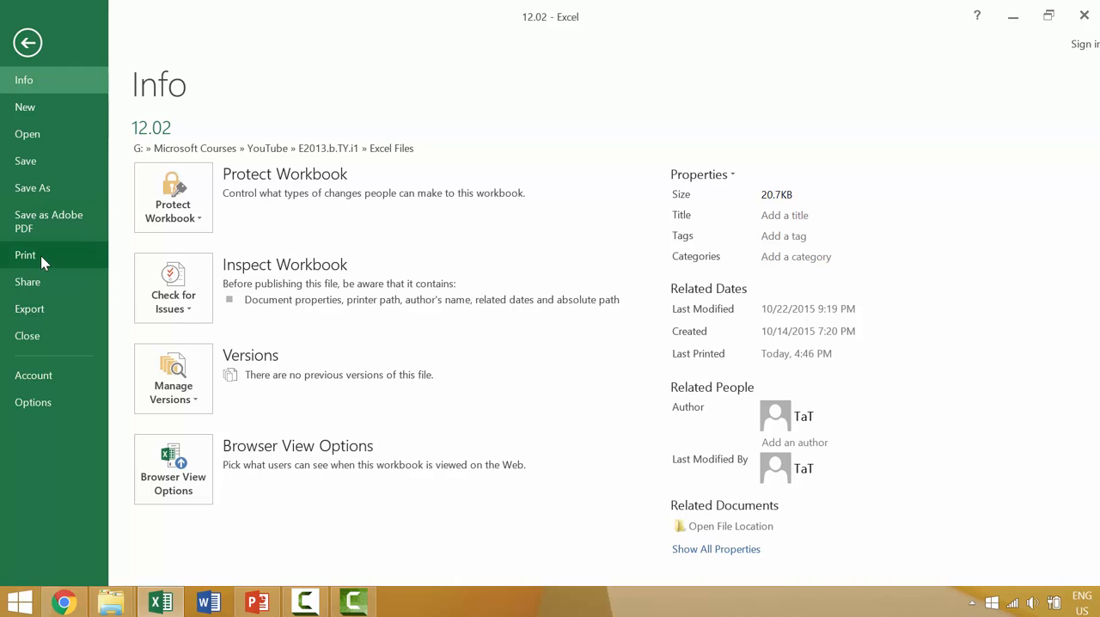
pyautogui.click(40, 255)
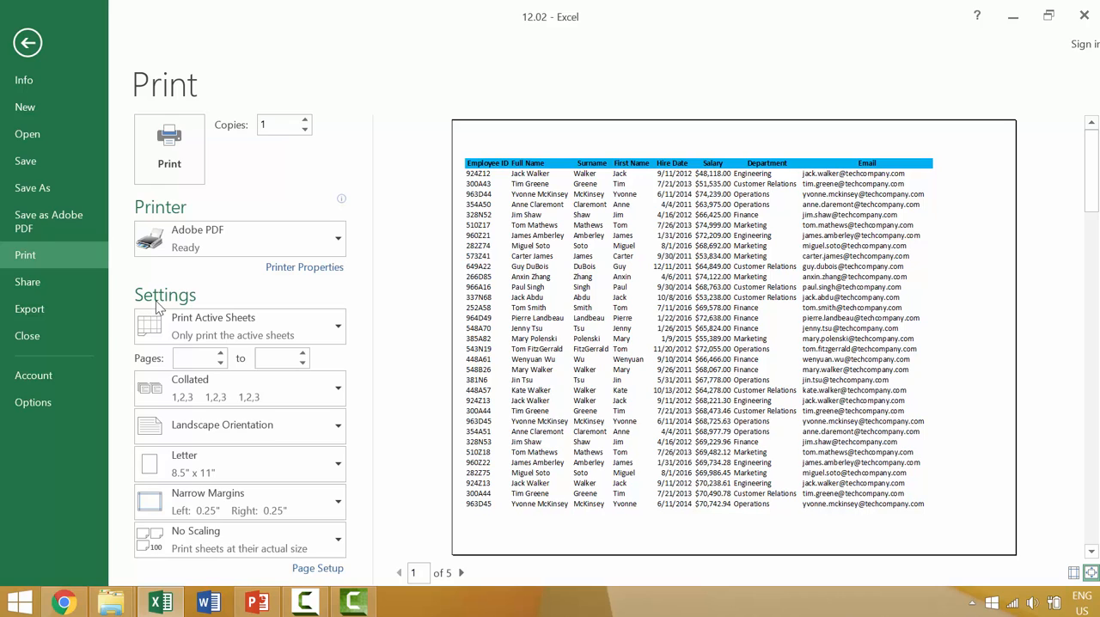
pyautogui.click(164, 432)
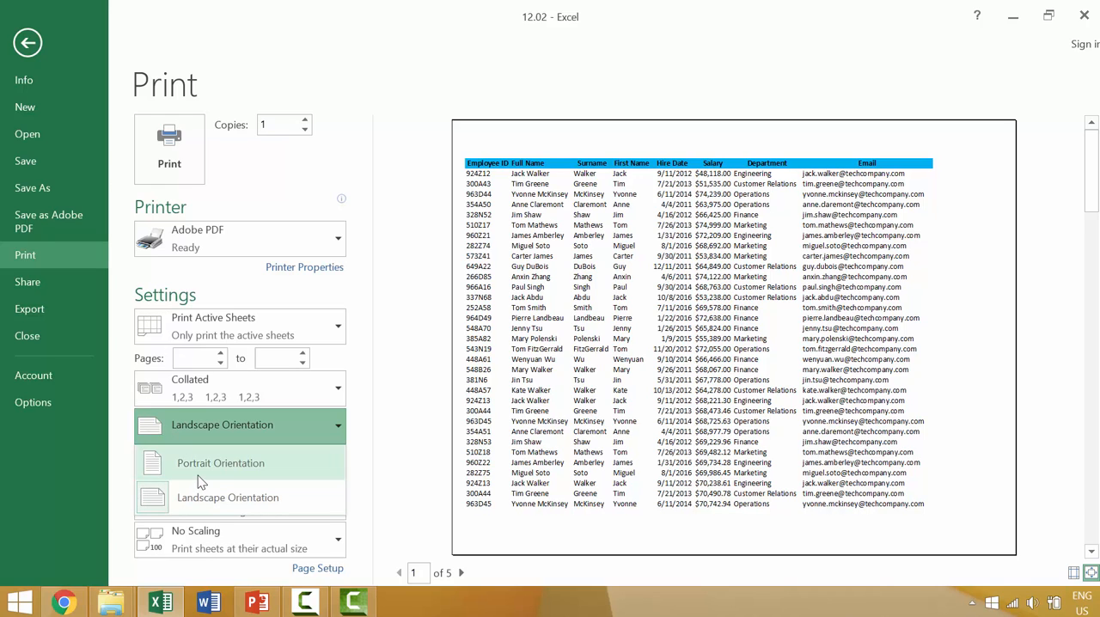
pyautogui.click(198, 476)
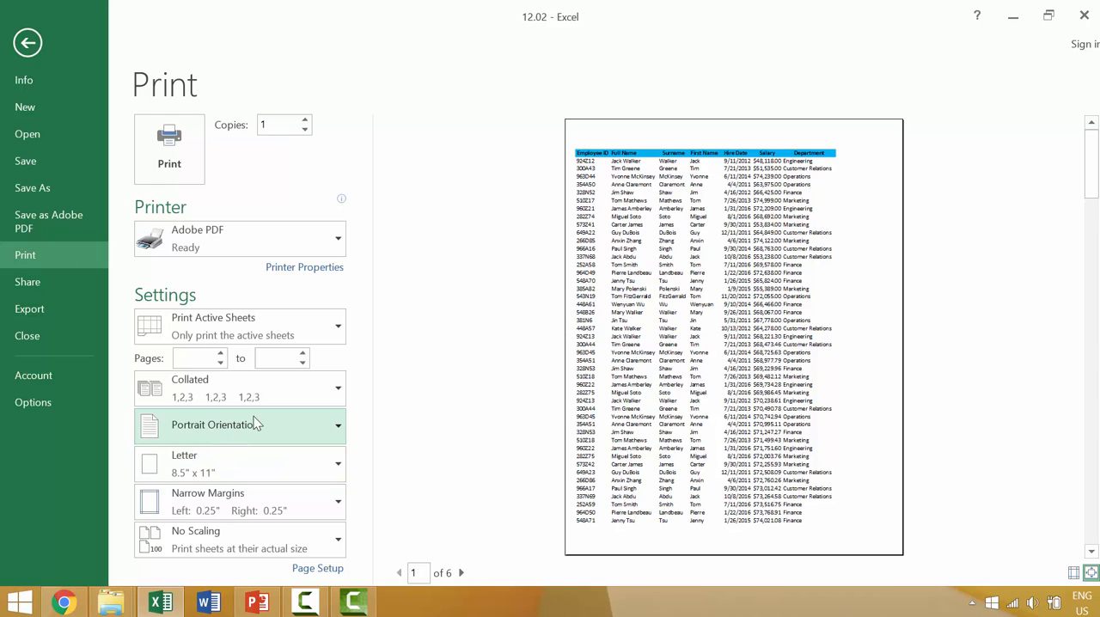
pyautogui.click(215, 507)
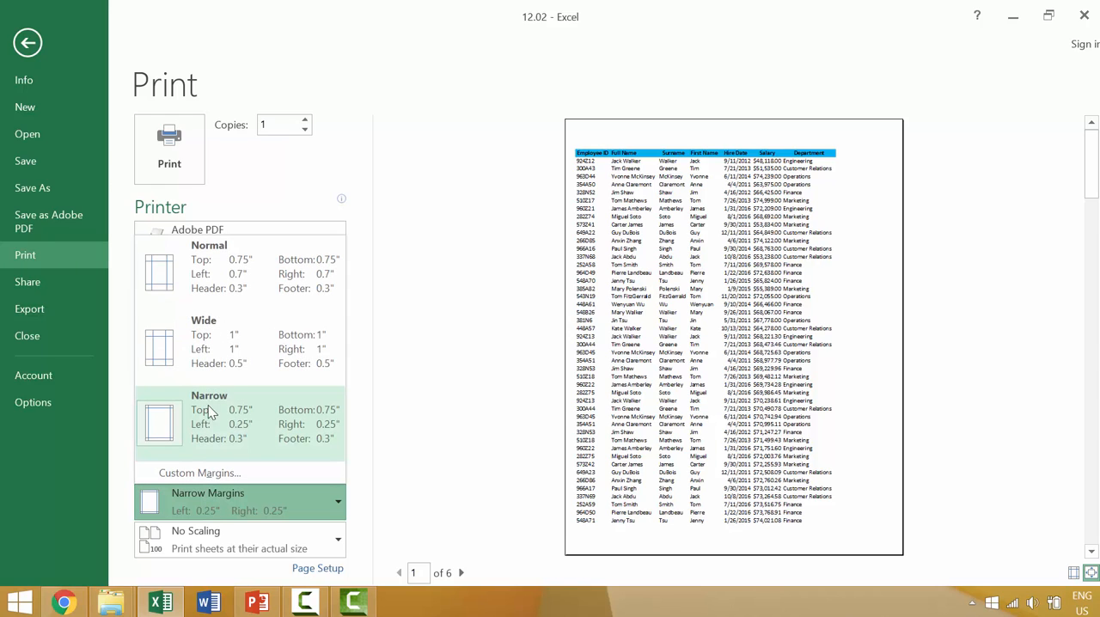
pyautogui.click(235, 361)
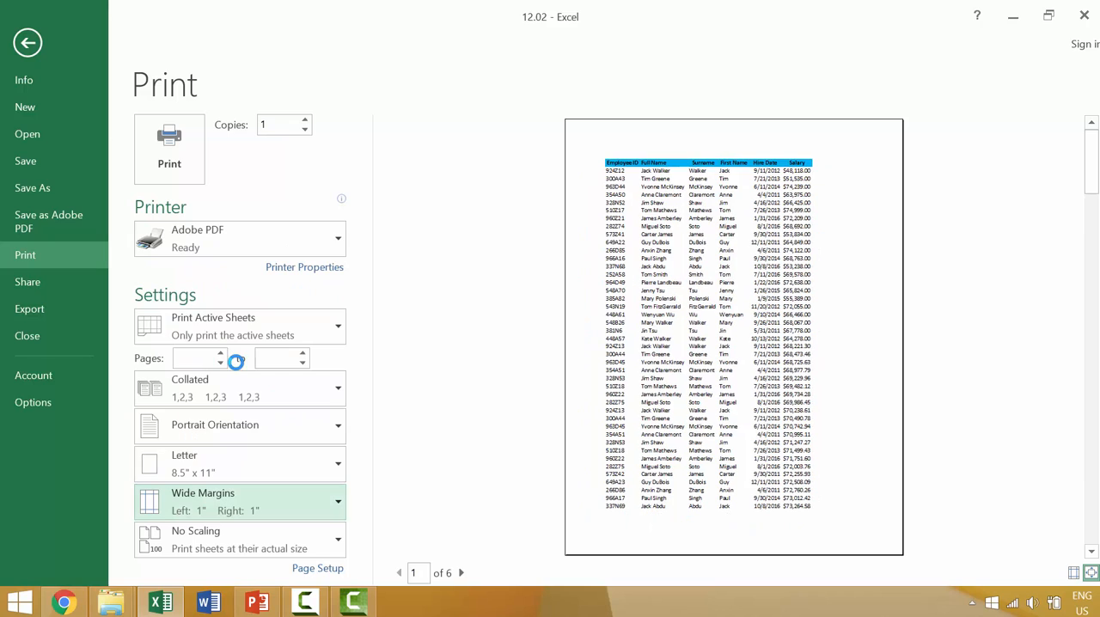
# Print the sheet to Adobe PDF, saving it as 12.02 on the Desktop, and close the resulting PDF
pyautogui.click(169, 150)
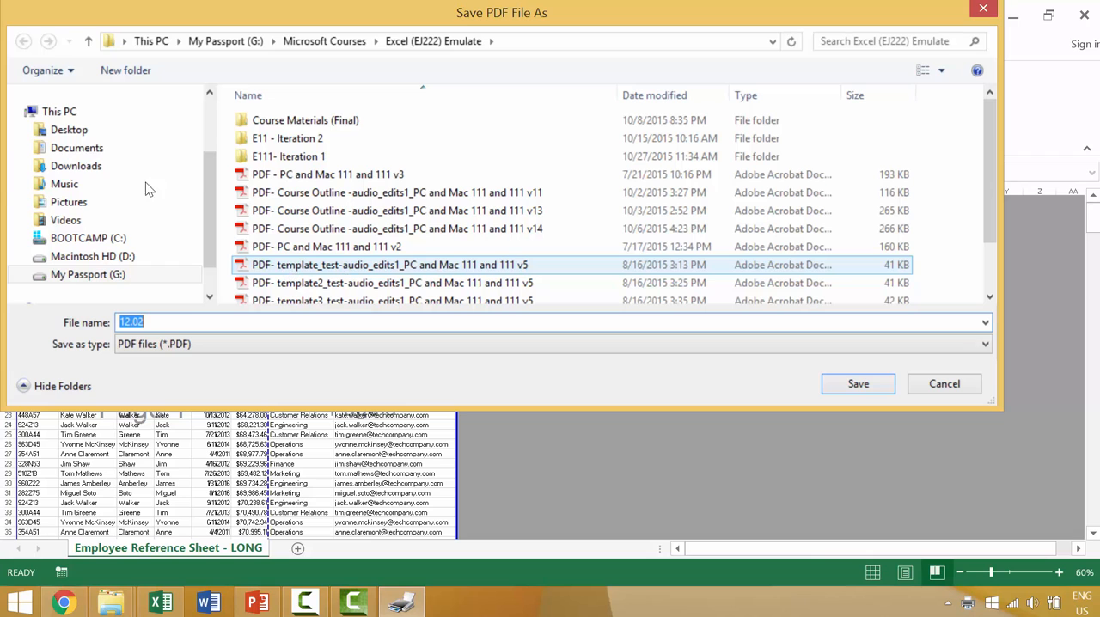
pyautogui.click(67, 133)
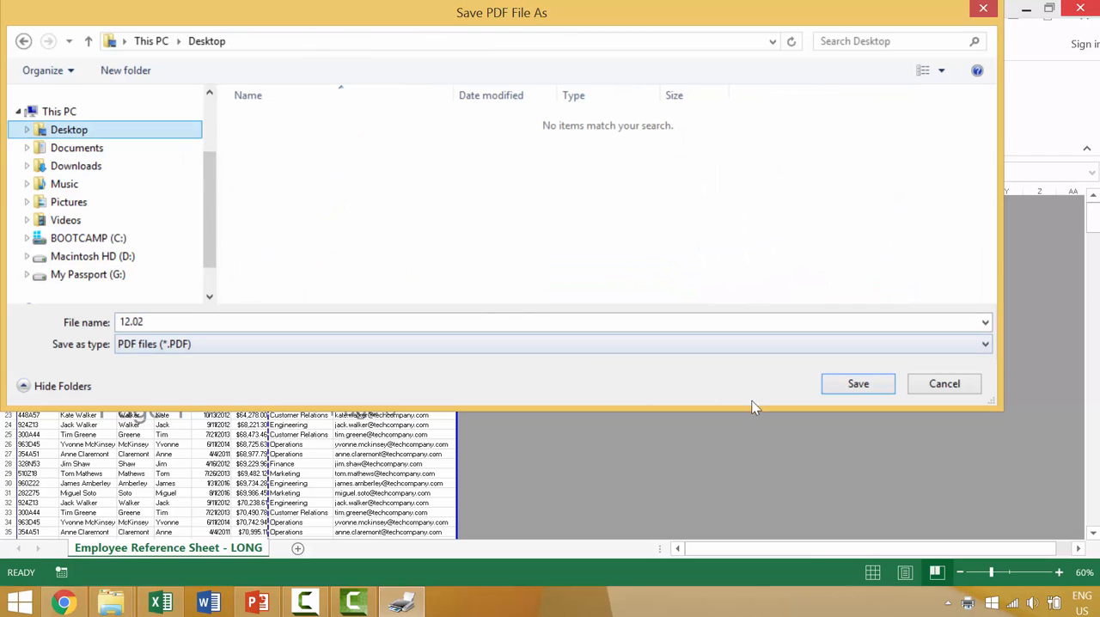
pyautogui.click(864, 387)
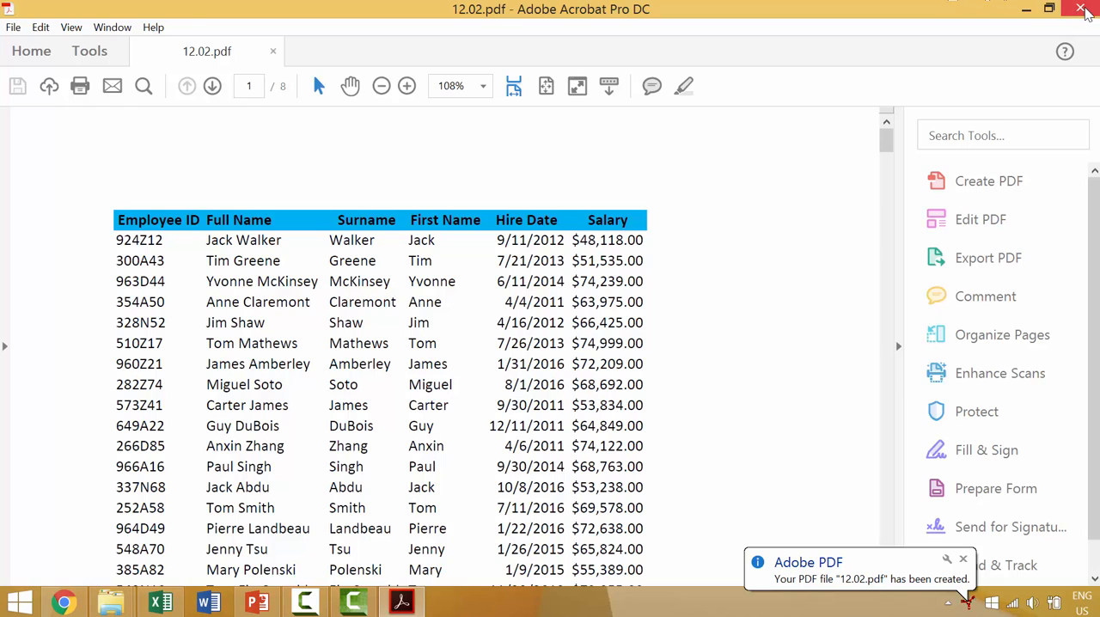
pyautogui.click(1081, 9)
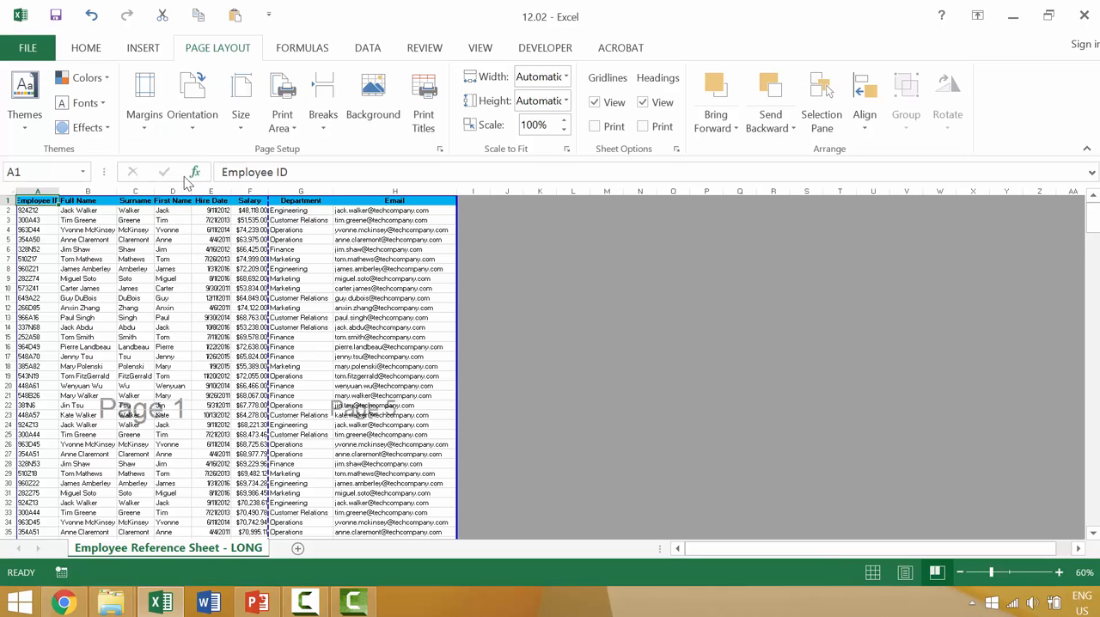
# Check the sheet's margin and orientation choices, examine the print settings and preview, and return to the worksheet
pyautogui.click(144, 120)
pyautogui.click(196, 134)
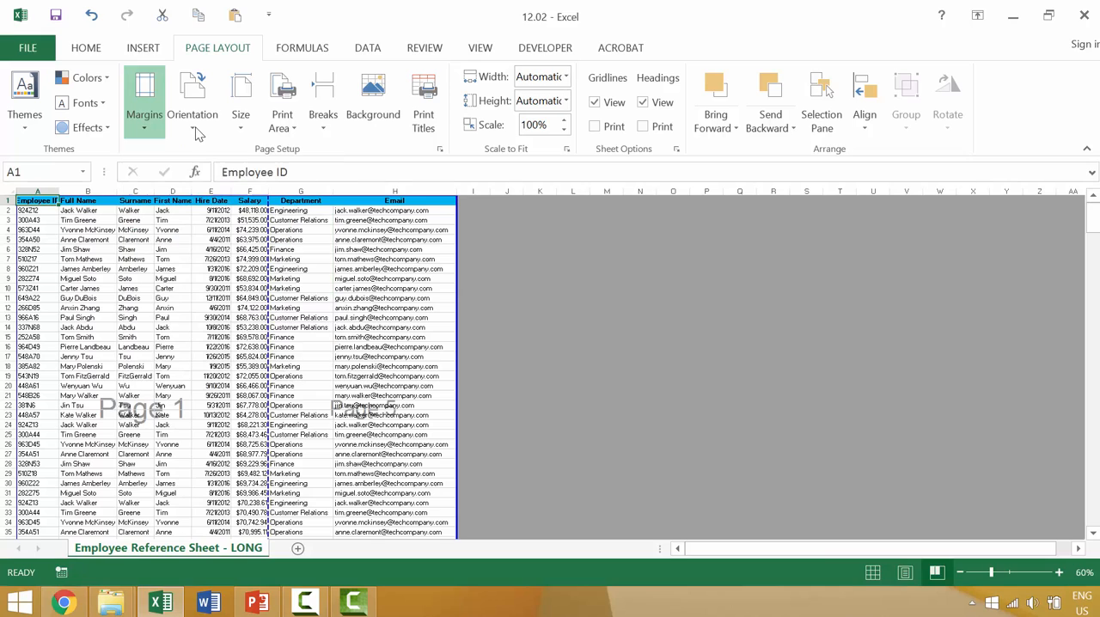
pyautogui.click(196, 131)
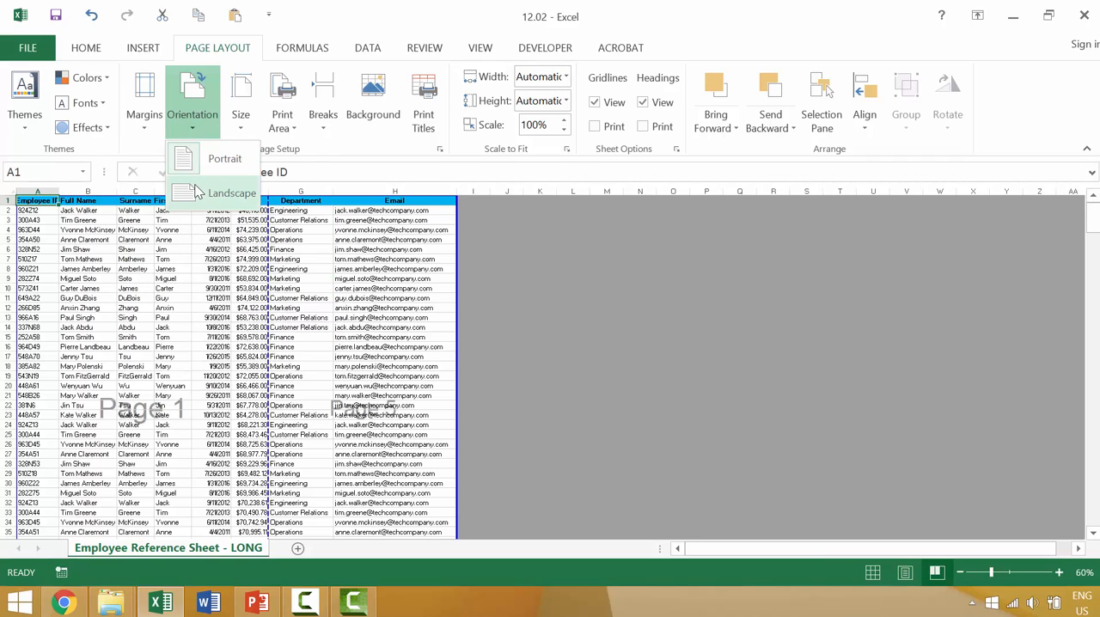
pyautogui.click(26, 54)
pyautogui.click(29, 52)
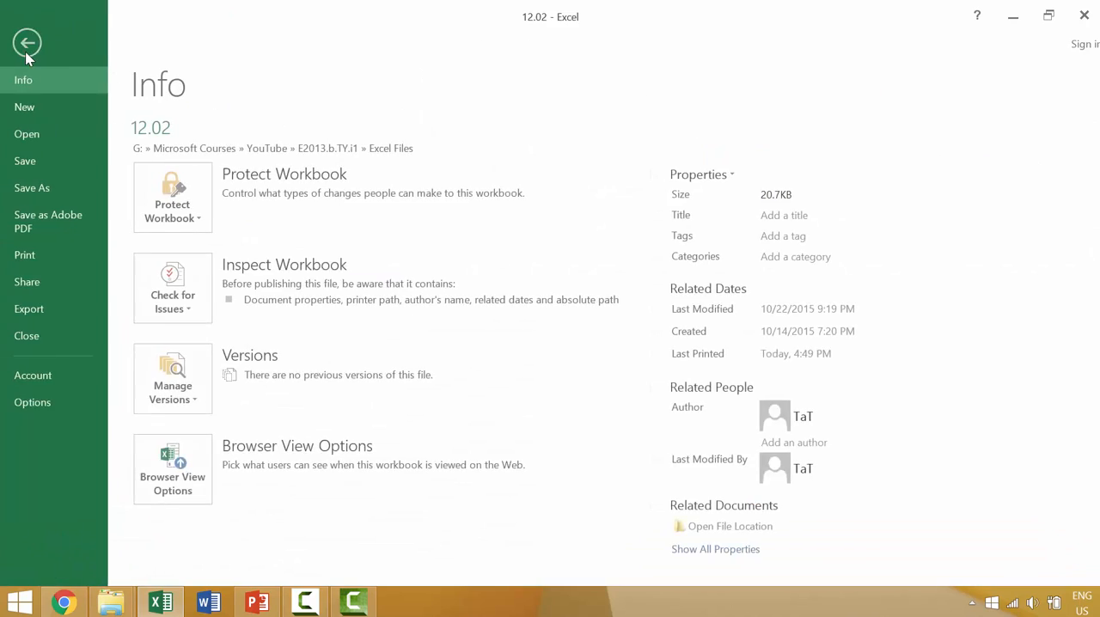
pyautogui.click(28, 42)
pyautogui.click(28, 49)
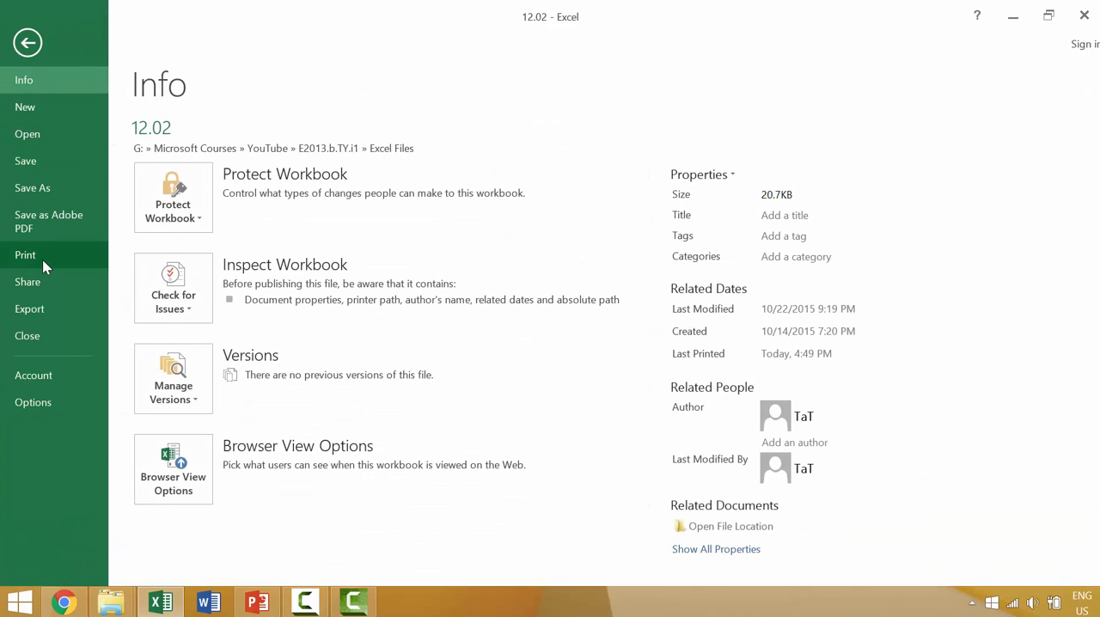
pyautogui.click(42, 260)
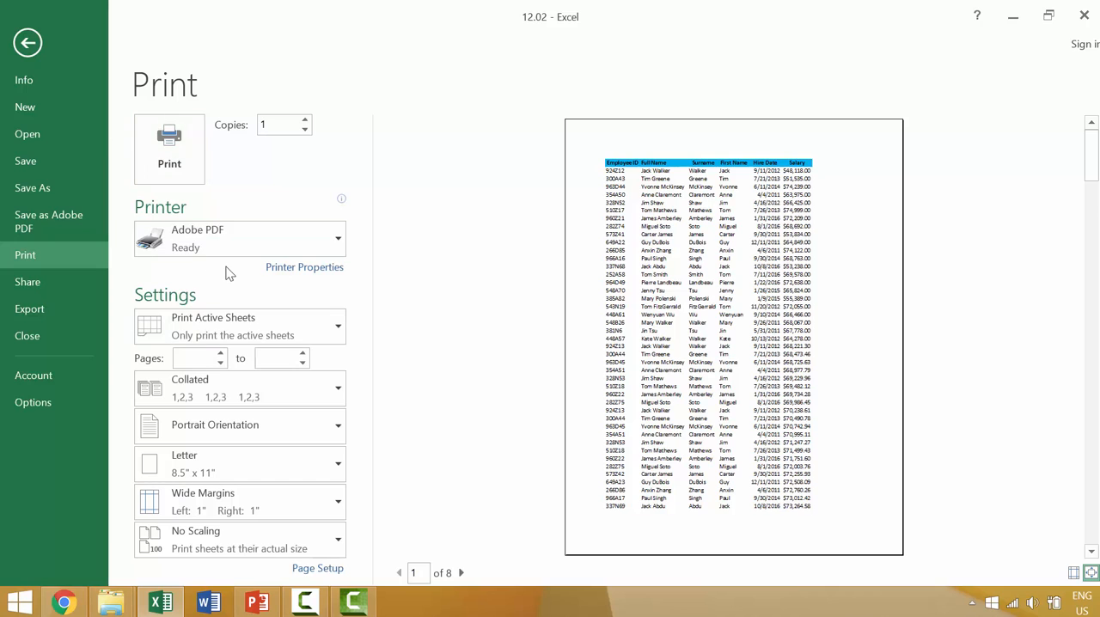
pyautogui.press('Escape')
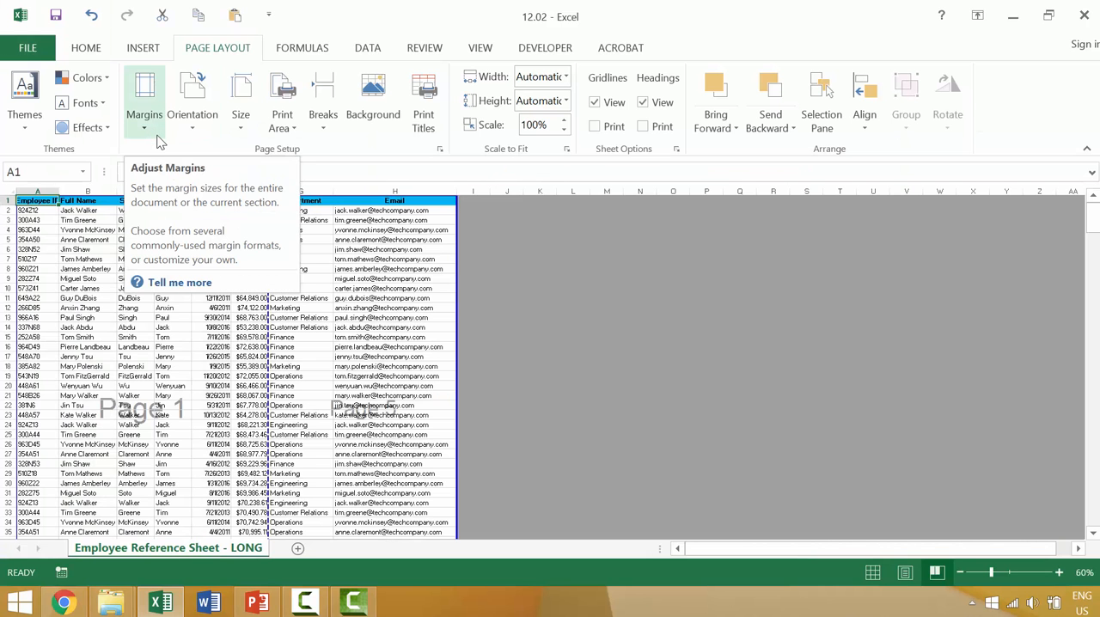
# Set the employee sheet's margins to Narrow and its page orientation to Landscape
pyautogui.click(158, 142)
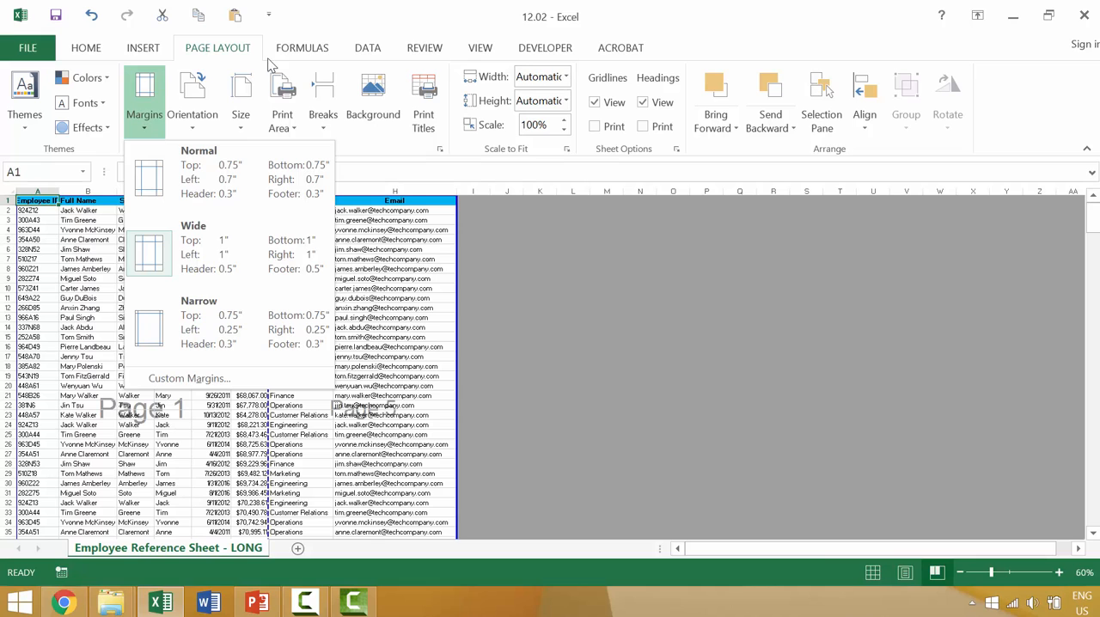
pyautogui.click(172, 314)
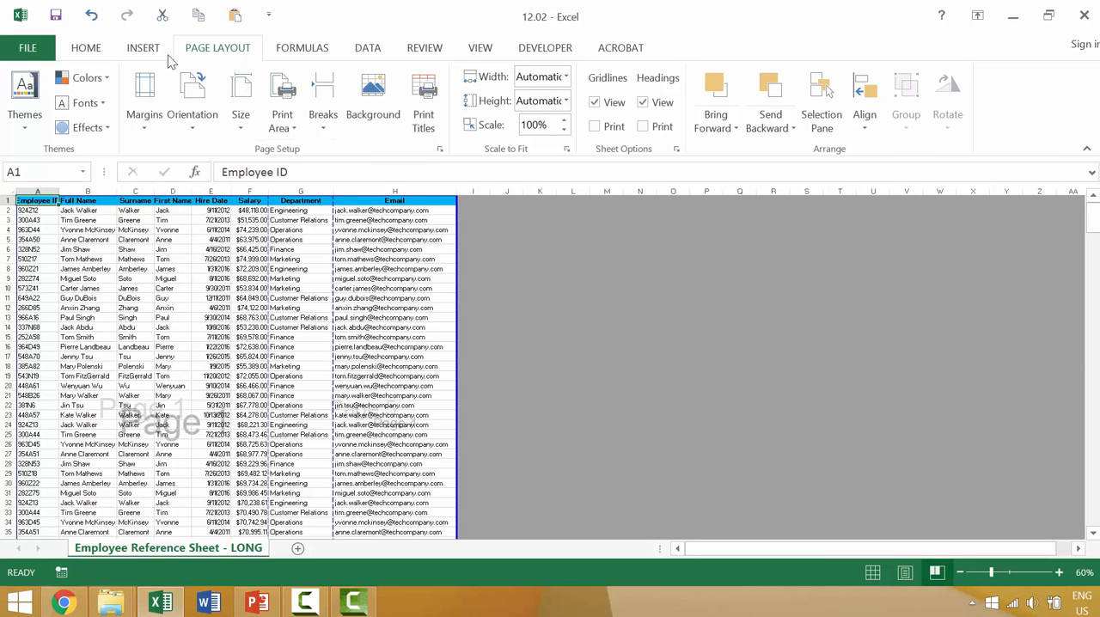
pyautogui.click(196, 78)
pyautogui.click(191, 184)
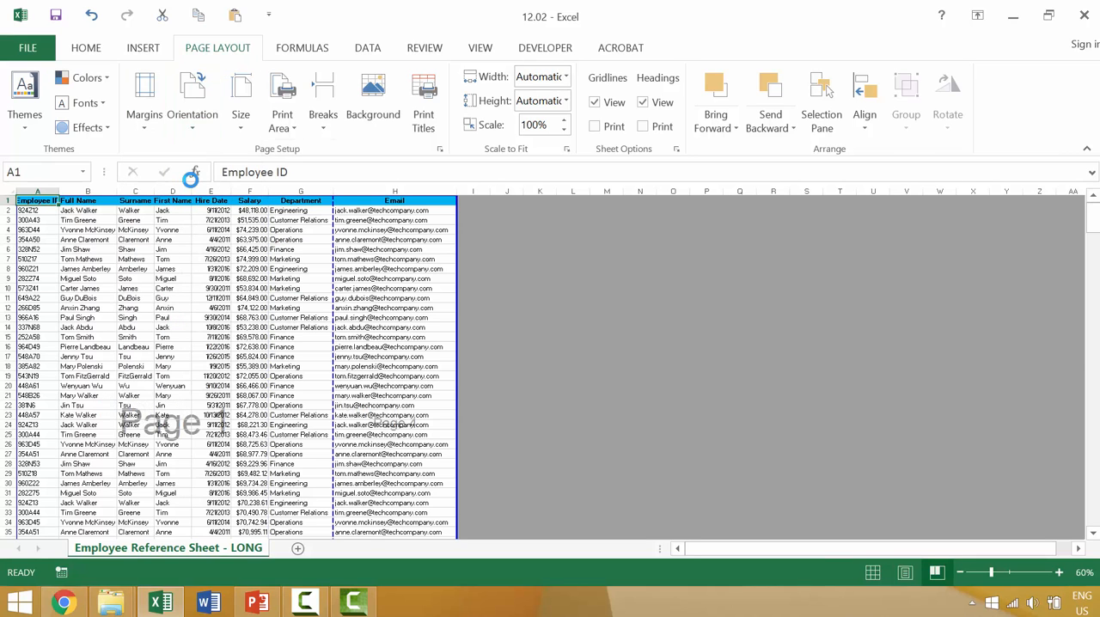
# Examine the paper sizes available for the sheet and leave the list without choosing one
pyautogui.click(243, 136)
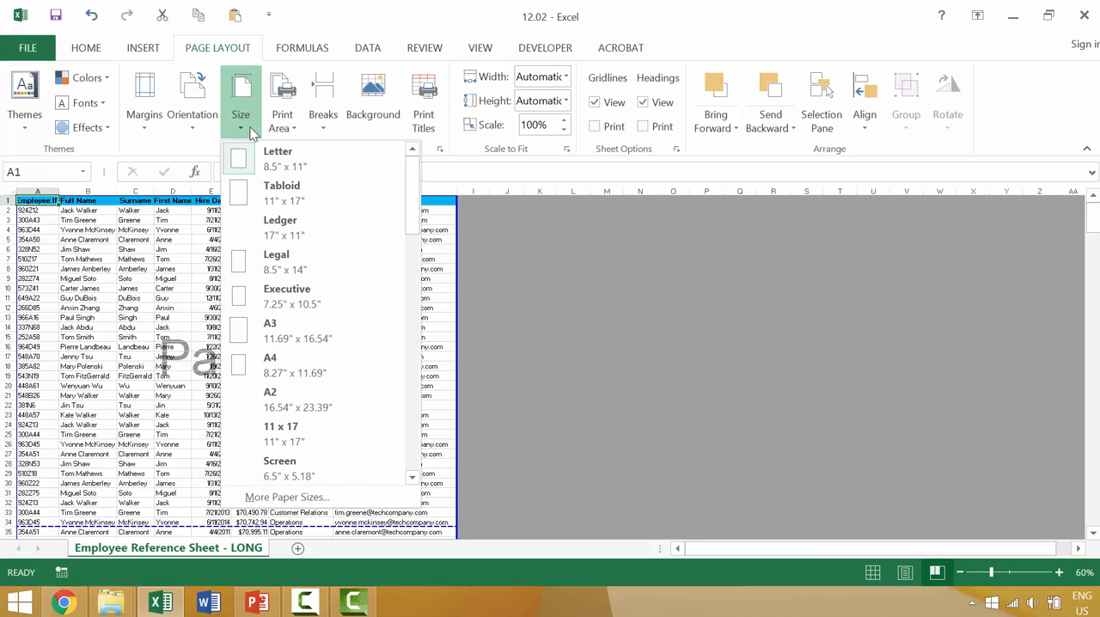
pyautogui.click(654, 296)
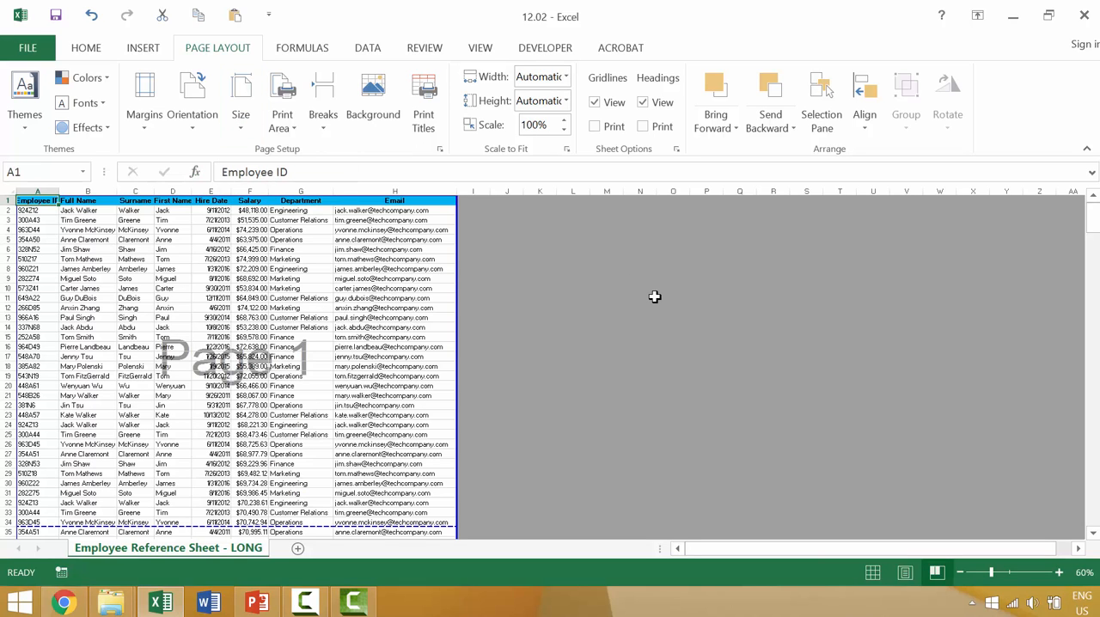